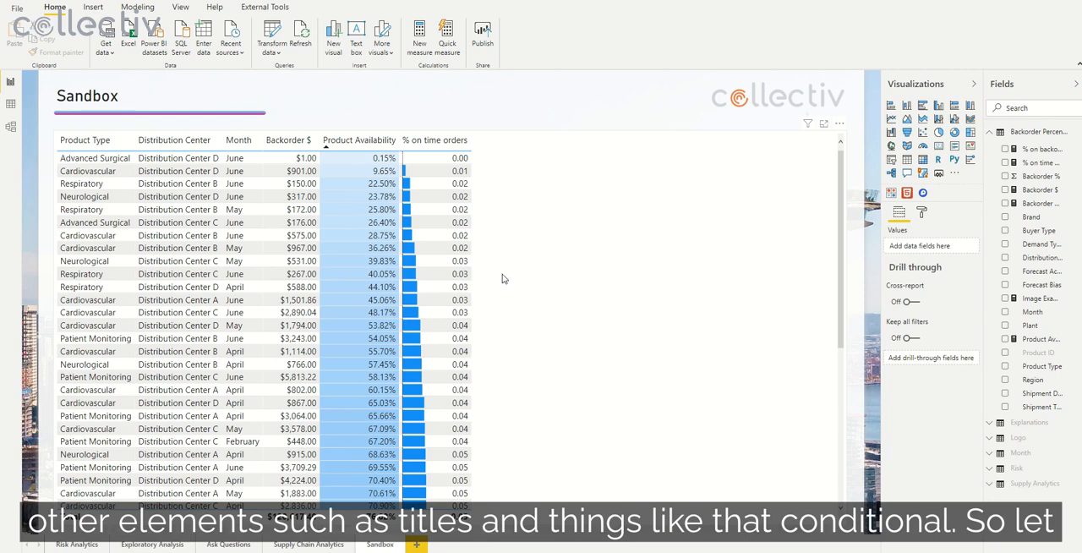
Step: Add data bars to the Backorder $ column of the Sandbox table, keeping the default lowest-to-highest range and left-to-right direction
{"action": "left_click", "coordinate": [479, 155]}
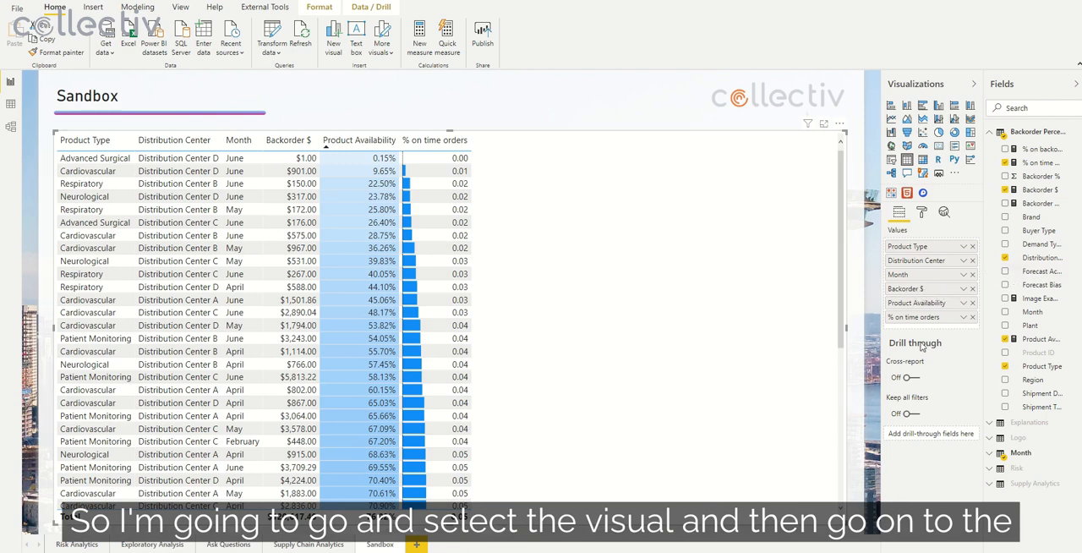
{"action": "left_click", "coordinate": [964, 289]}
{"action": "mouse_move", "coordinate": [930, 342]}
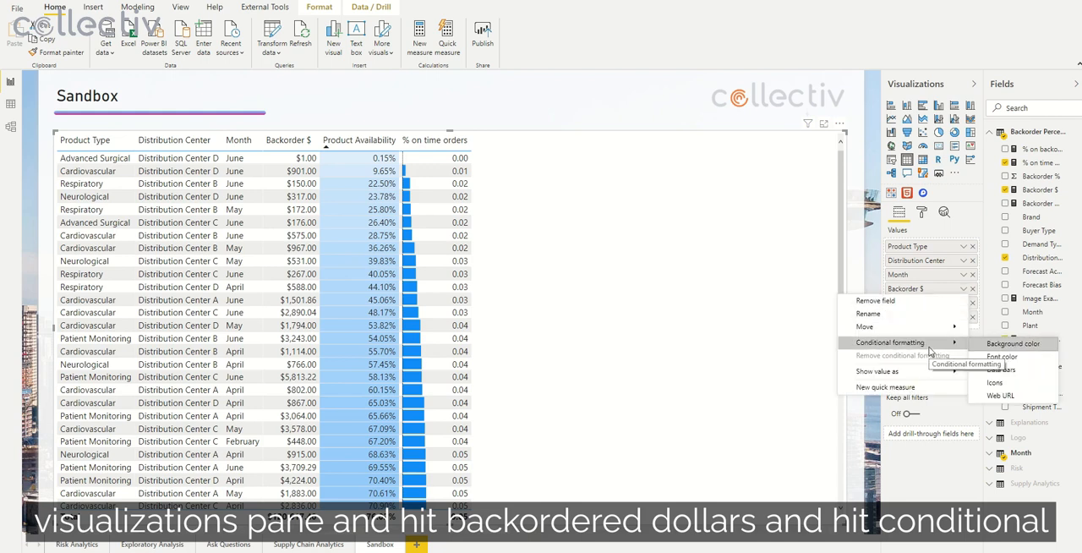
{"action": "left_click", "coordinate": [1000, 371]}
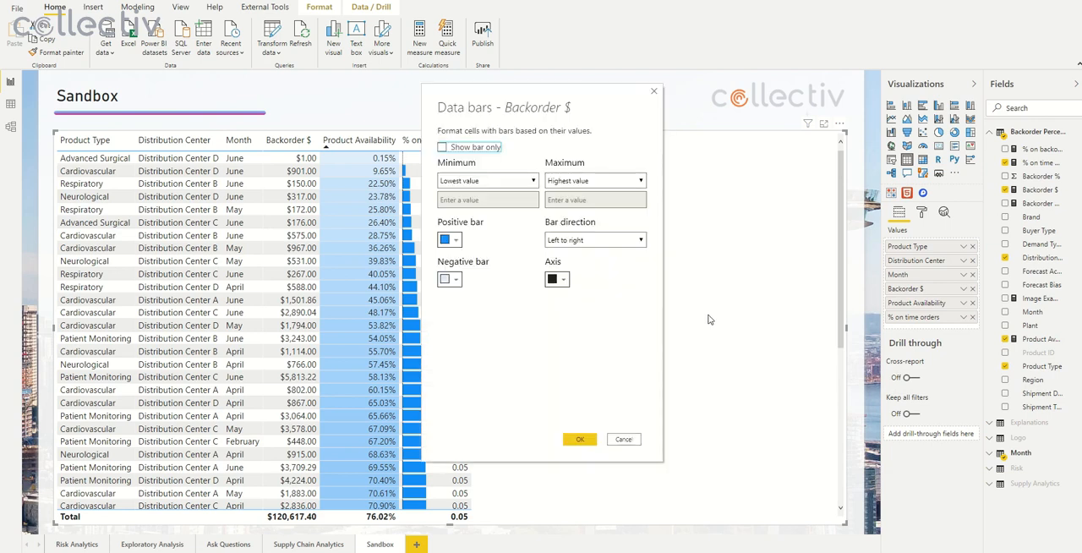
{"action": "left_click", "coordinate": [582, 438]}
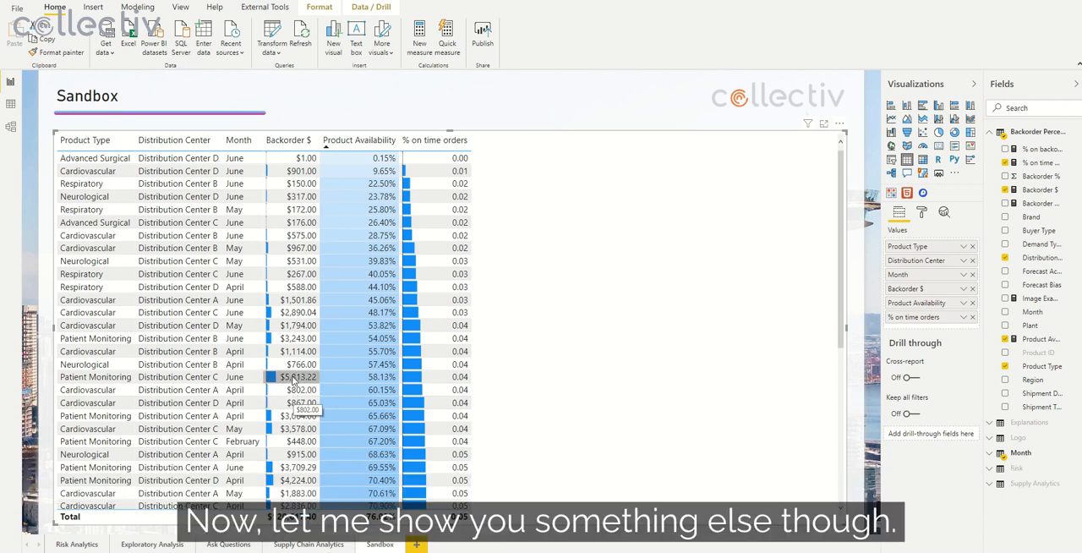
Step: On the Ask Questions page, check cross-filtering by selecting different tree map segments, ending with Intermittent
{"action": "left_click", "coordinate": [246, 544]}
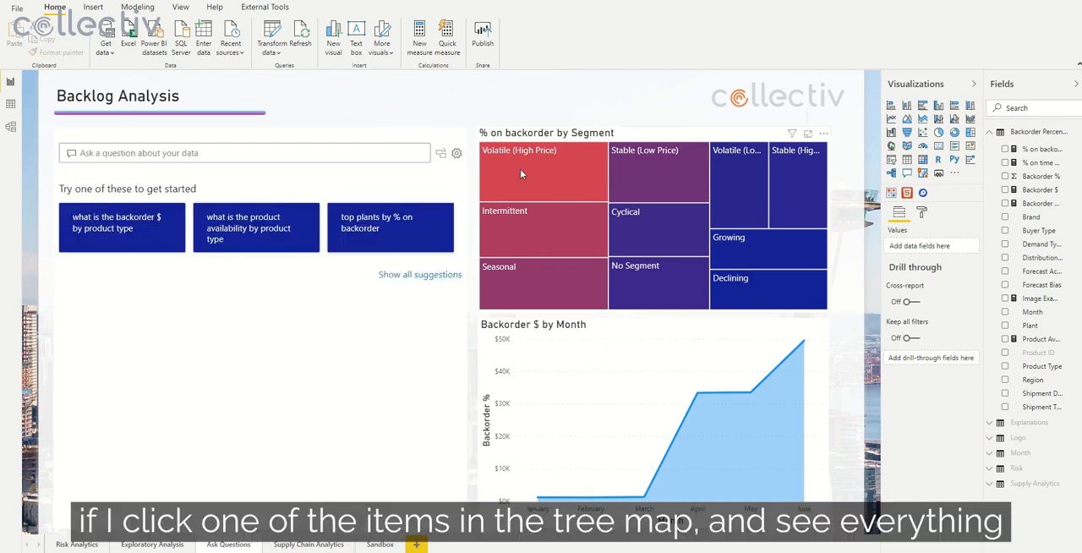
{"action": "left_click", "coordinate": [540, 180]}
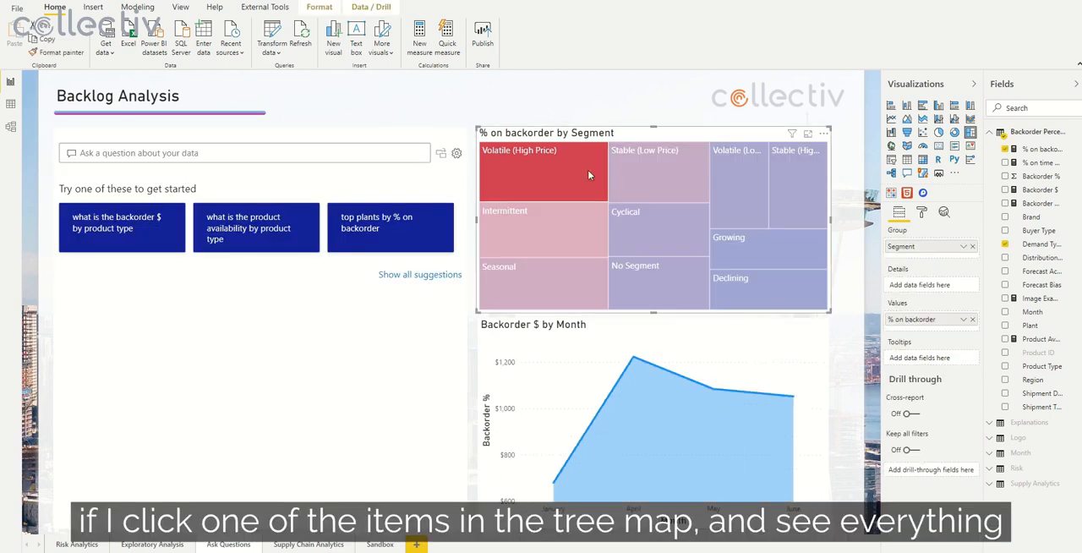
{"action": "left_click", "coordinate": [653, 170]}
{"action": "left_click", "coordinate": [657, 227]}
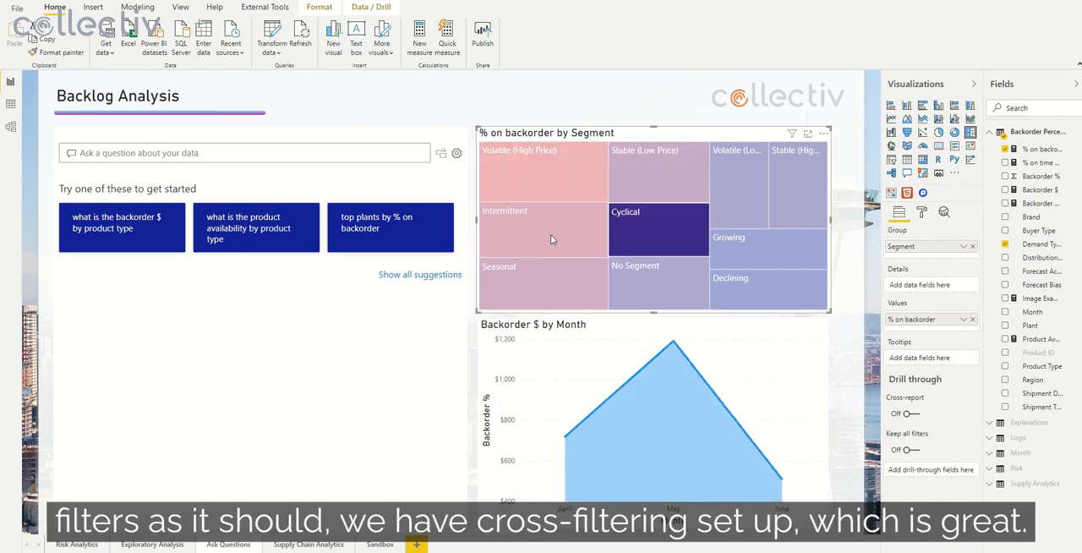
{"action": "left_click", "coordinate": [550, 238]}
{"action": "left_click", "coordinate": [562, 178]}
{"action": "left_click", "coordinate": [642, 173]}
{"action": "left_click", "coordinate": [654, 226]}
{"action": "left_click", "coordinate": [570, 243]}
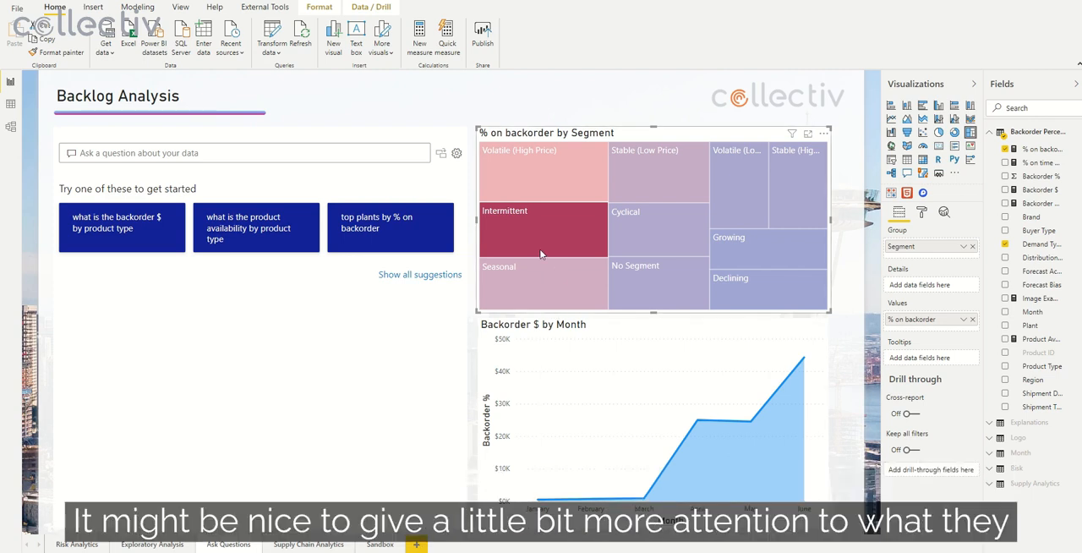
{"action": "mouse_move", "coordinate": [527, 249]}
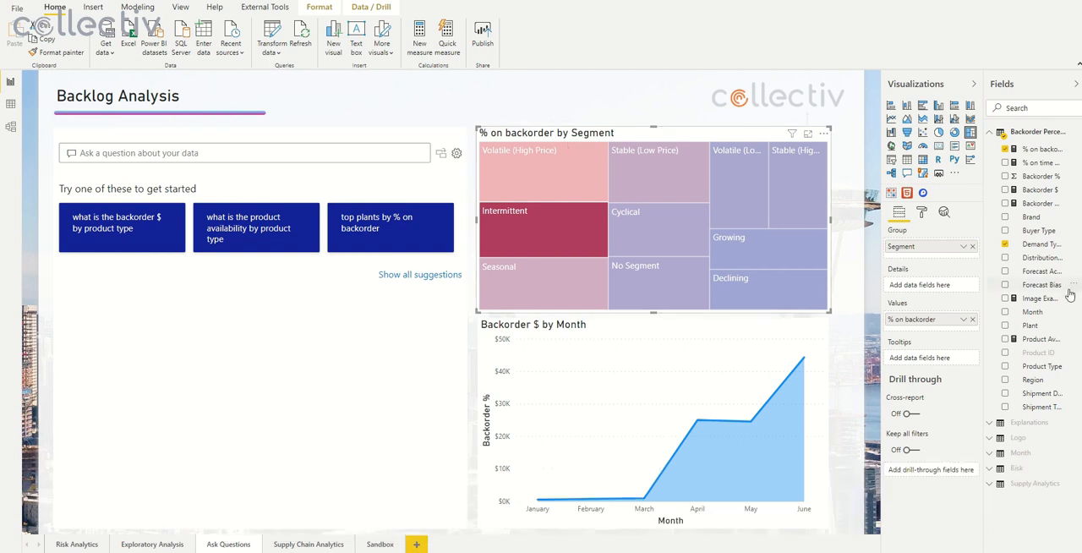
Step: Create a measure in the Backorder Percentage table named Backlog Analysis Title, beginning its formula with "Backlog Analysis" &
{"action": "right_click", "coordinate": [1039, 298]}
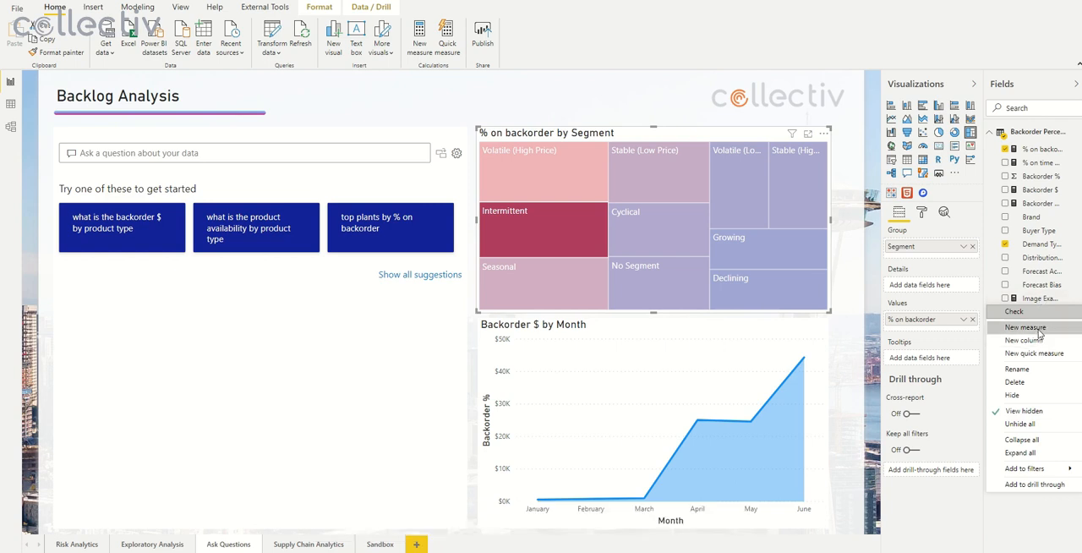
{"action": "left_click", "coordinate": [964, 330]}
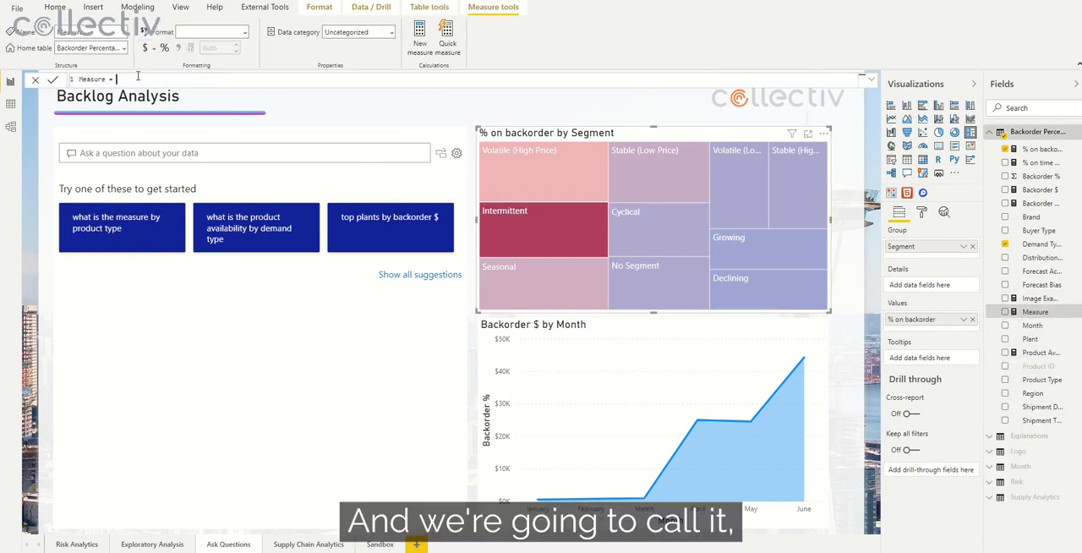
{"action": "left_click_drag", "start_coordinate": [108, 80], "coordinate": [77, 80]}
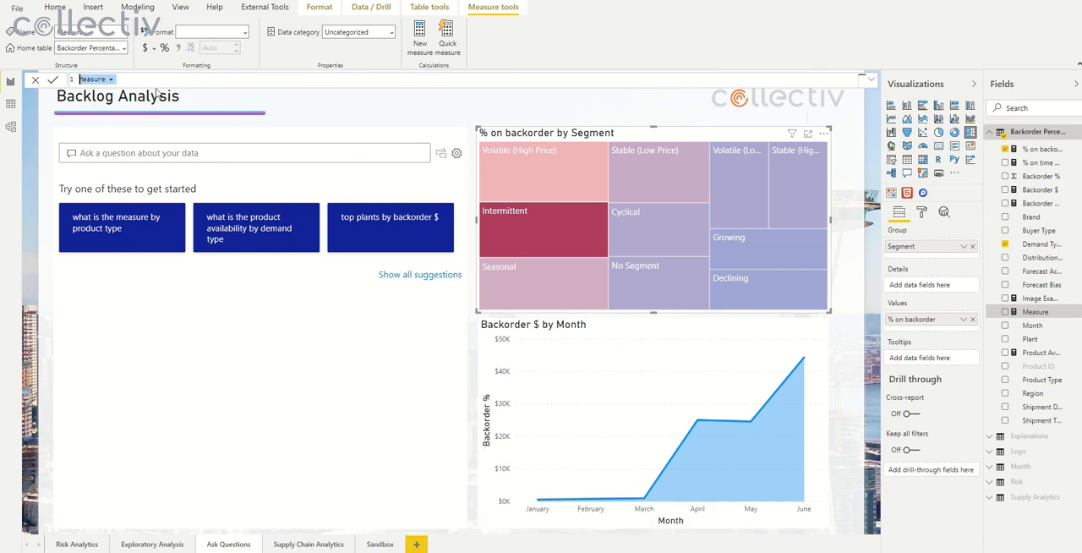
{"action": "type", "text": "Backlog Analysis"}
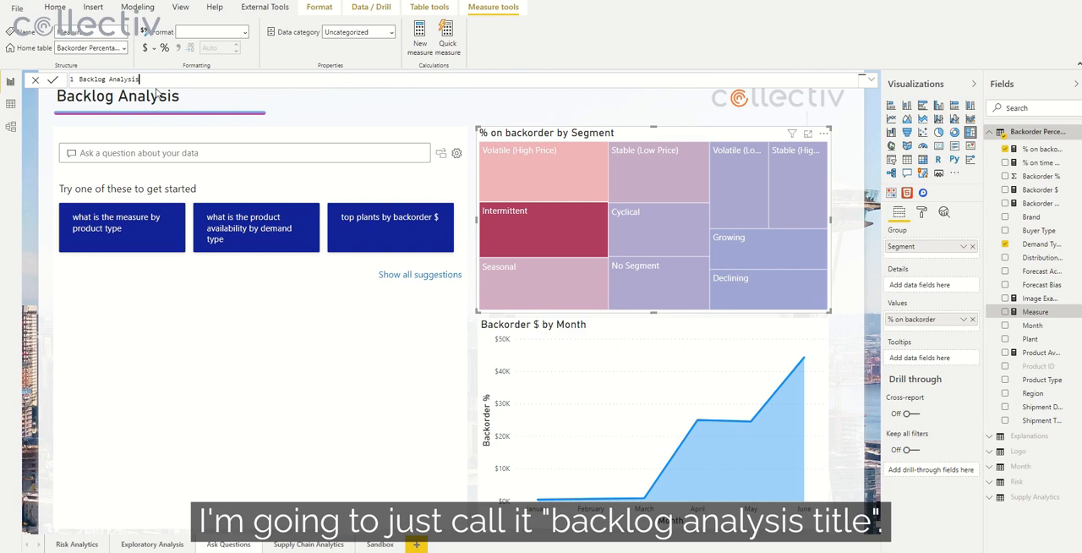
{"action": "type", "text": " Title = \"Backlog Analysis\" &"}
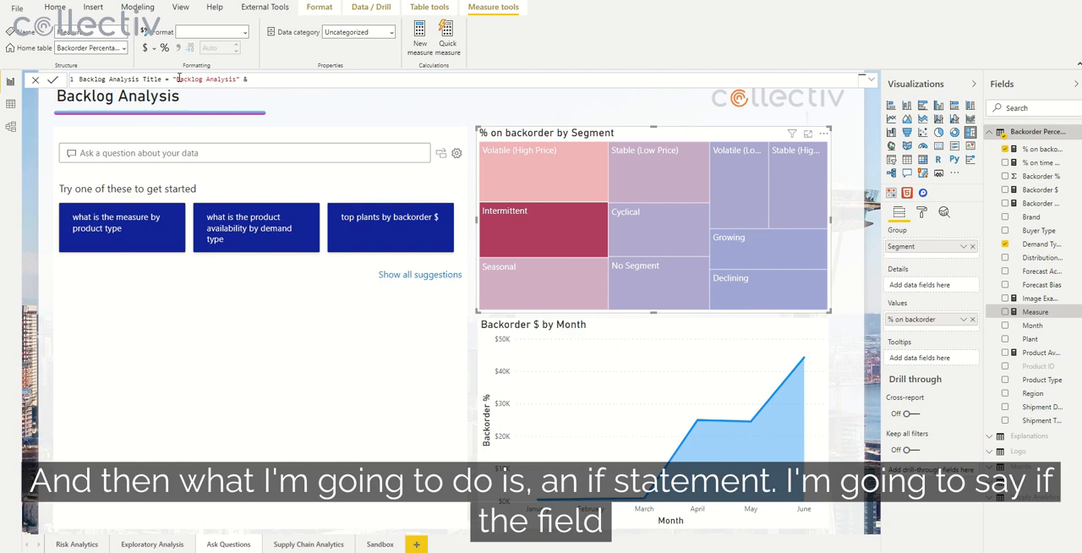
Step: Append an IF to the measure formula that tests ISFILTERED on 'Backorder Percentage'[Demand Type]
{"action": "type", "text": "f(if"}
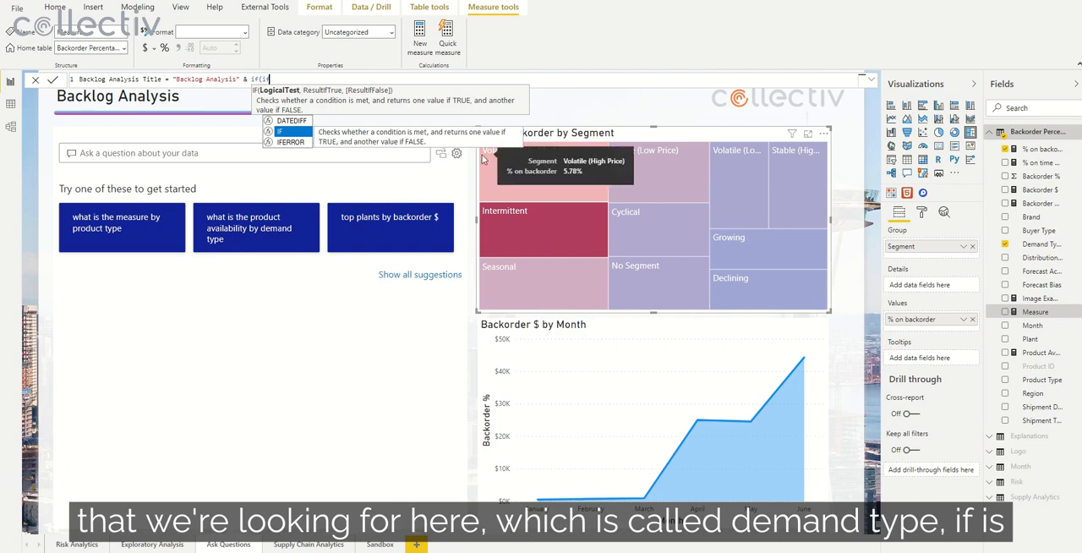
{"action": "type", "text": "("}
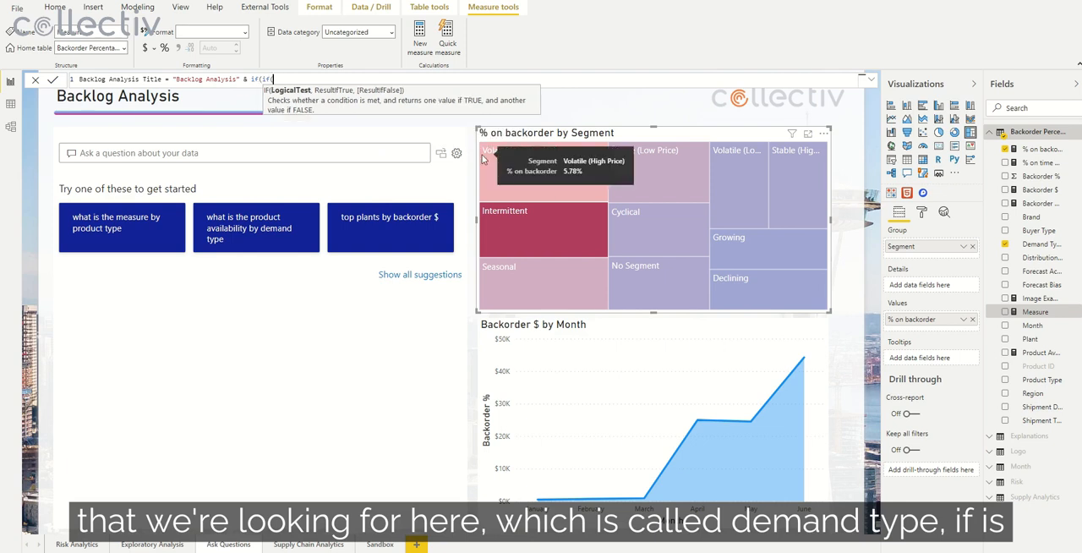
{"action": "type", "text": "isfil"}
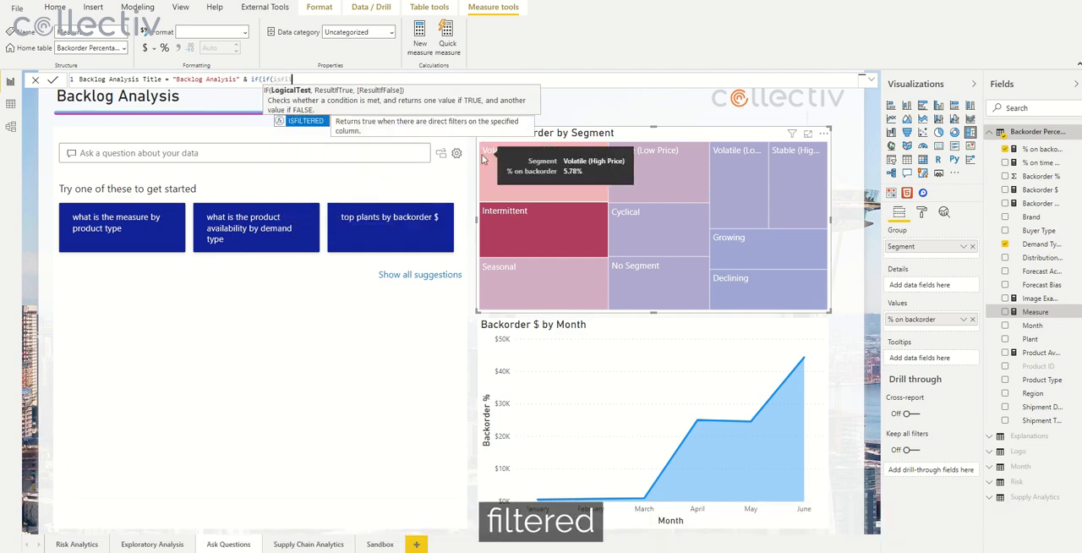
{"action": "key", "text": "Tab"}
{"action": "type", "text": "deman"}
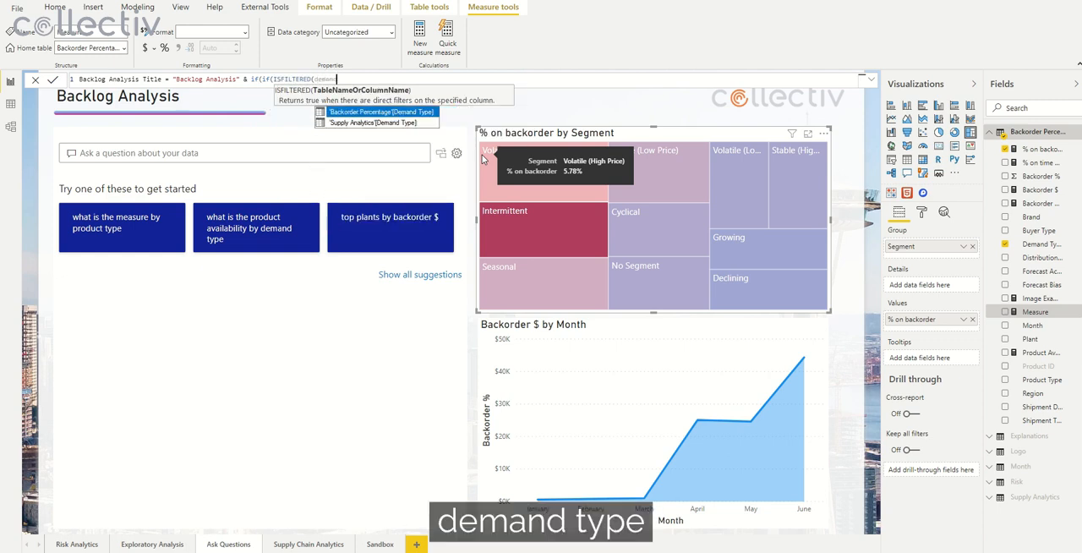
{"action": "key", "text": "Tab"}
{"action": "type", "text": ")"}
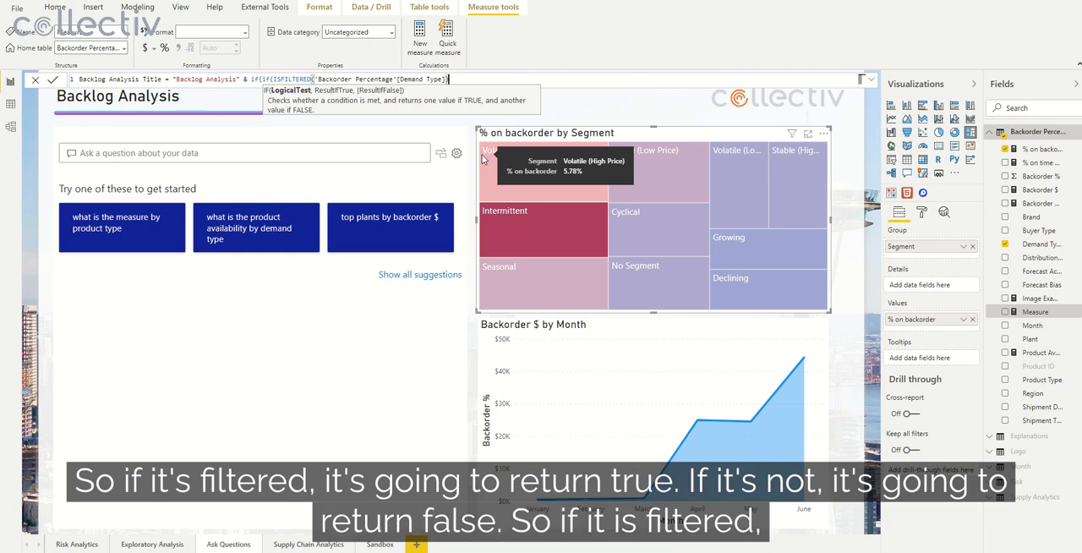
Step: Make the IF return max('Backorder Percentage'[Demand Type]) when true and an empty string "" when false
{"action": "type", "text": ","}
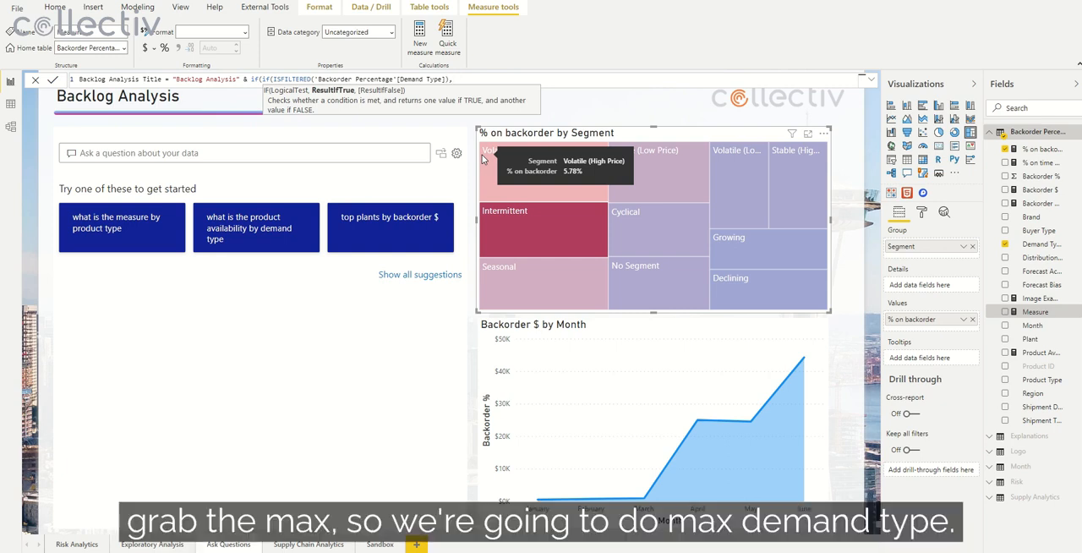
{"action": "type", "text": "max(demand"}
{"action": "key", "text": "Tab"}
{"action": "type", "text": "),\"\""}
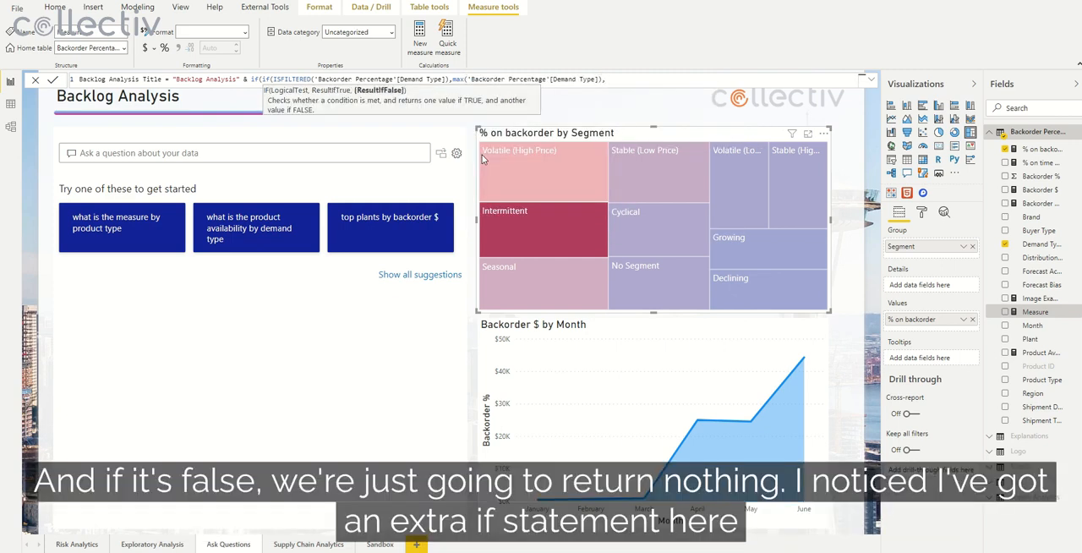
{"action": "type", "text": ")"}
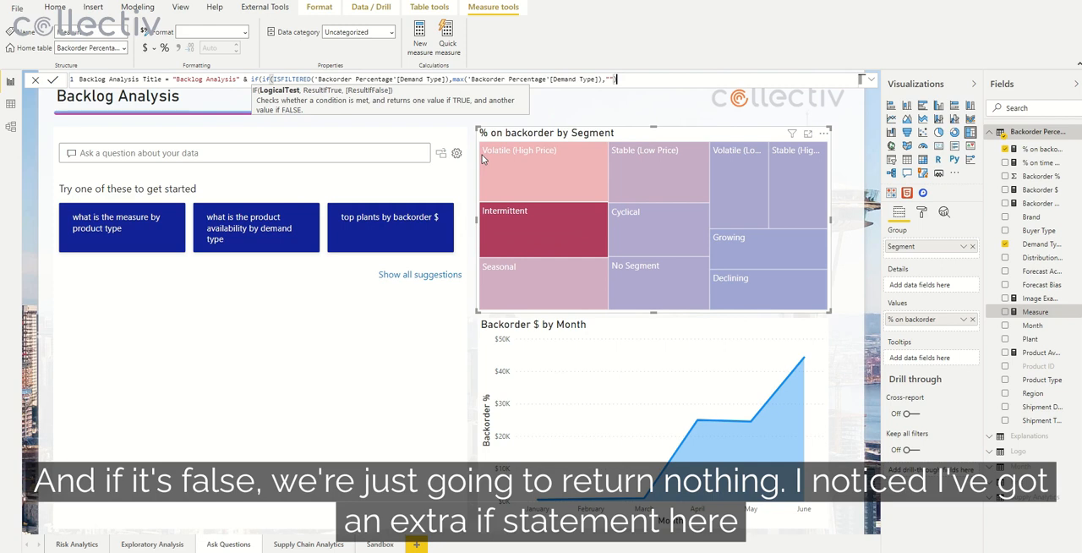
Step: Remove the duplicate IF and its opening parenthesis before ISFILTERED, and commit the Backlog Analysis Title measure
{"action": "left_click", "coordinate": [271, 79]}
{"action": "key", "text": "BackSpace"}
{"action": "key", "text": "BackSpace"}
{"action": "key", "text": "BackSpace"}
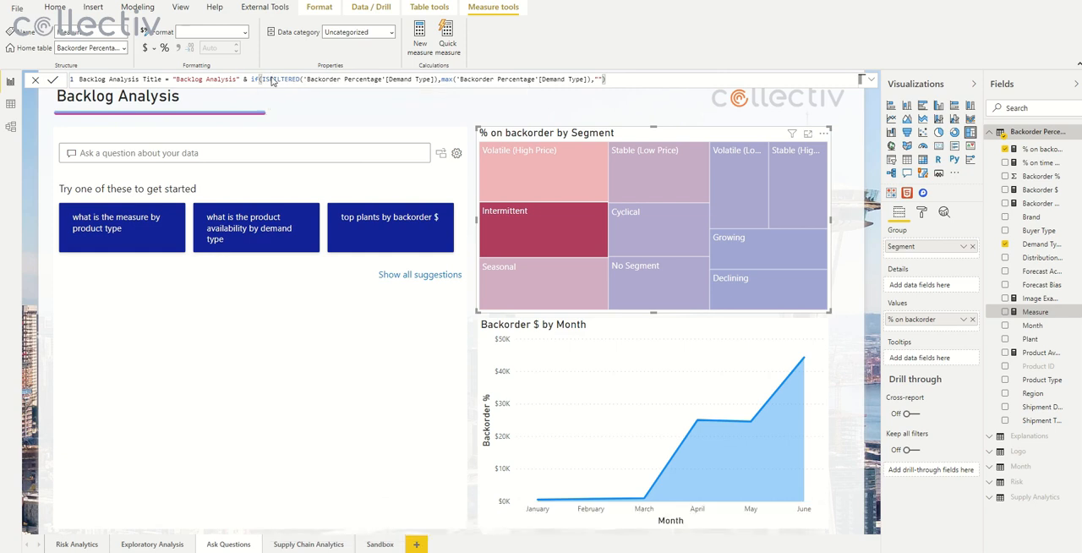
{"action": "key", "text": "Return"}
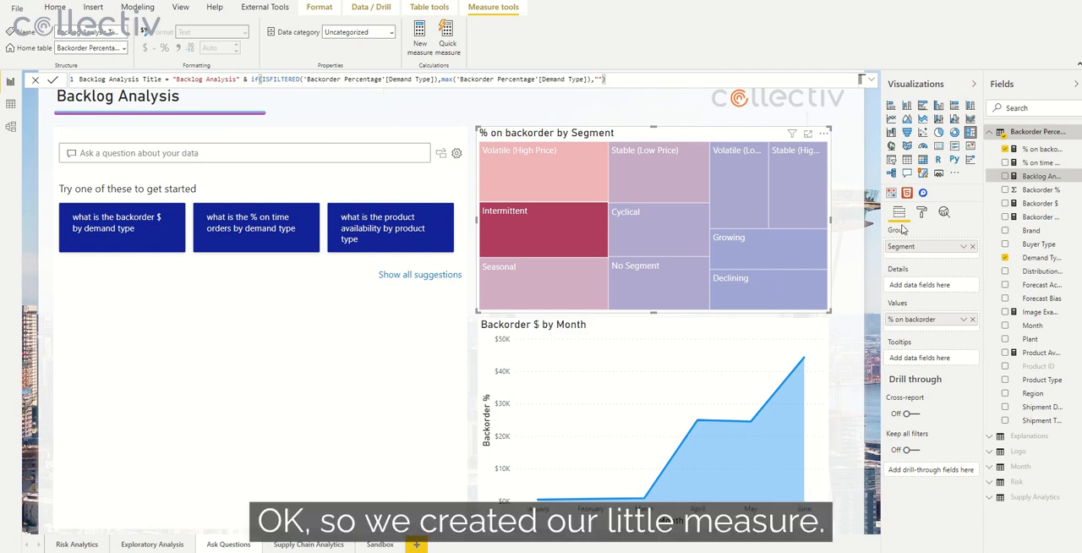
Step: Widen the field list and base the page heading's title text on the field value of the Backlog Analysis Title measure
{"action": "left_click_drag", "start_coordinate": [985, 224], "coordinate": [930, 222]}
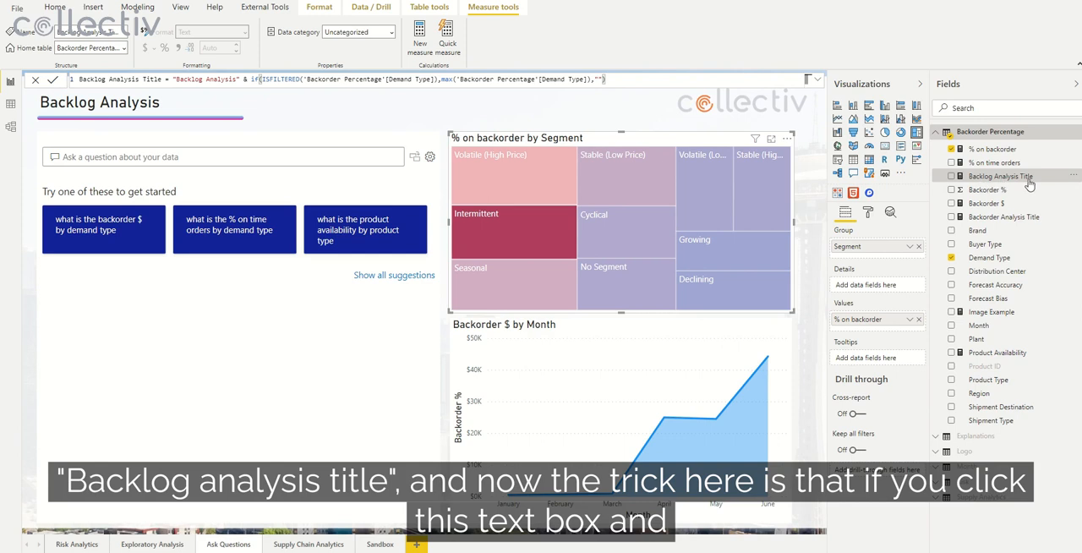
{"action": "left_click", "coordinate": [162, 105]}
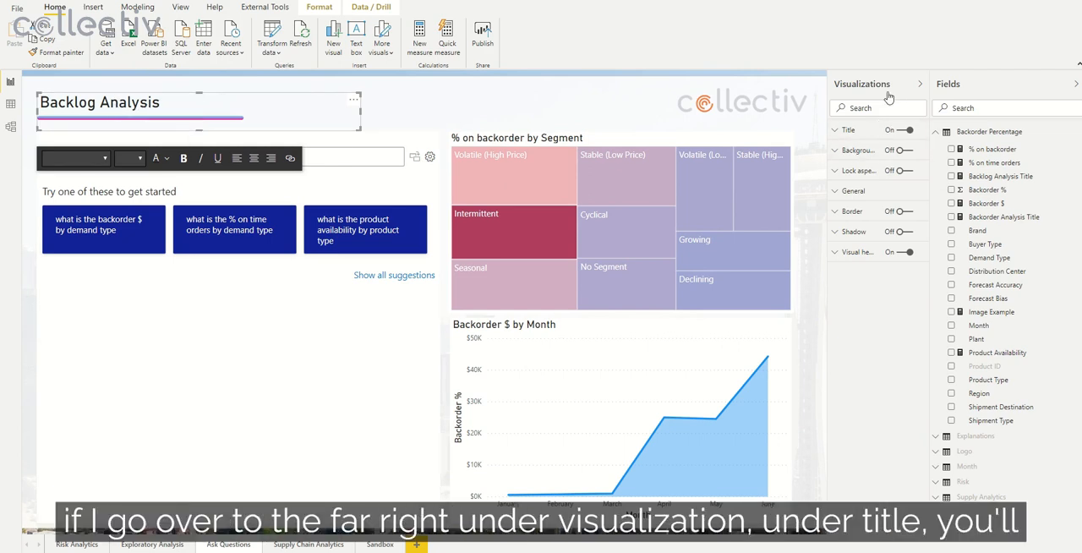
{"action": "left_click", "coordinate": [850, 131]}
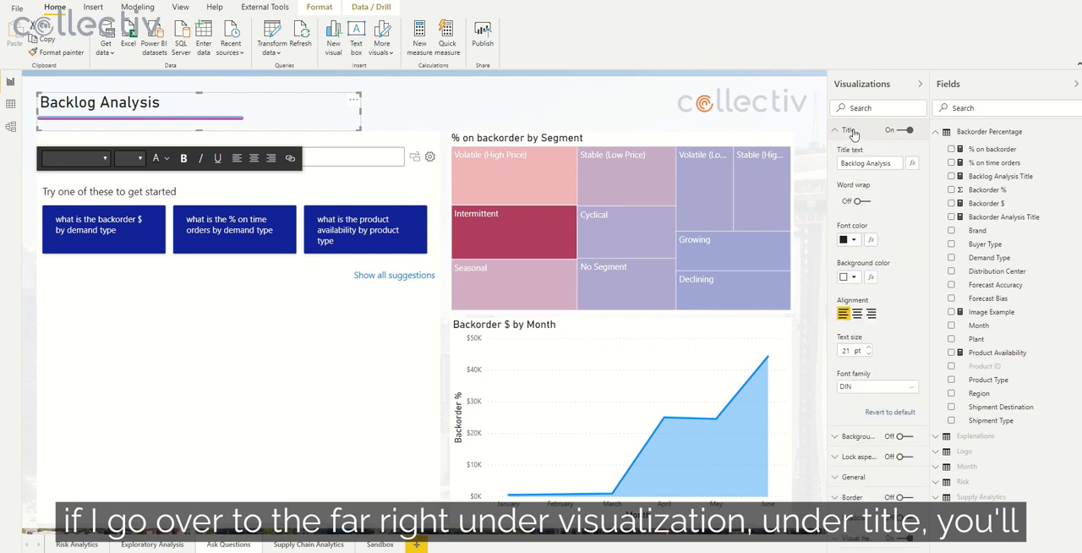
{"action": "left_click", "coordinate": [912, 164]}
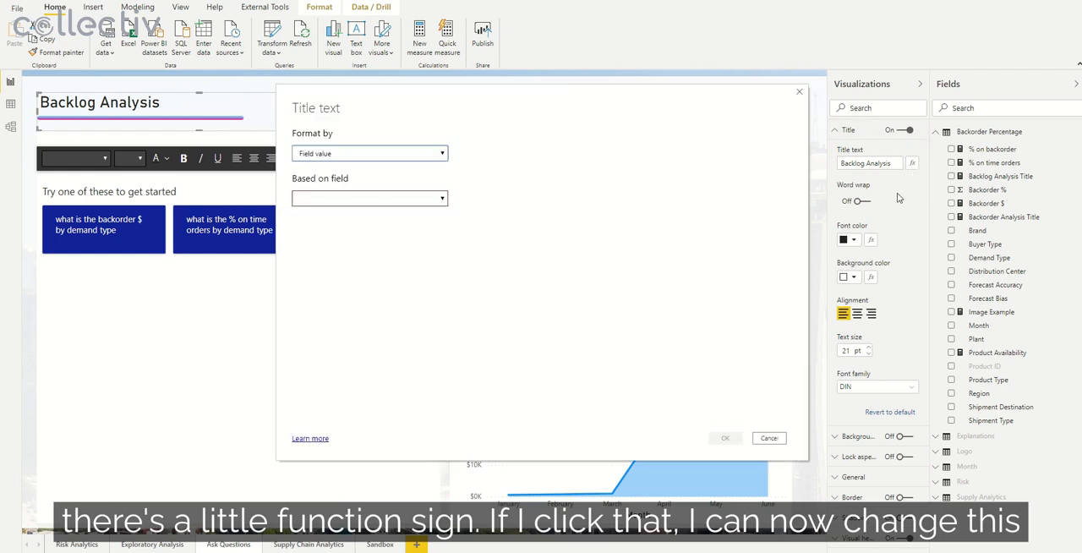
{"action": "left_click", "coordinate": [363, 201]}
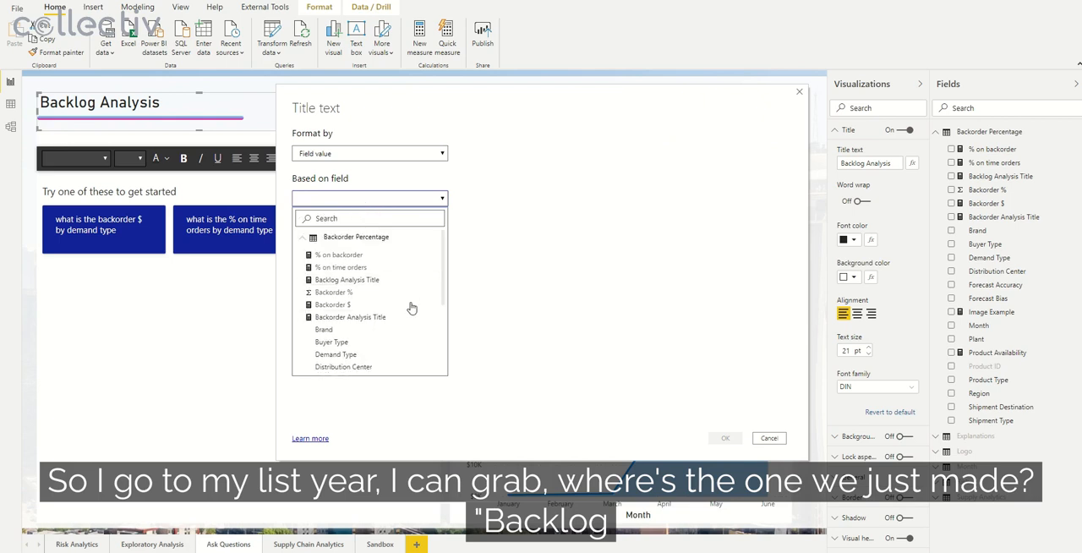
{"action": "left_click", "coordinate": [355, 279]}
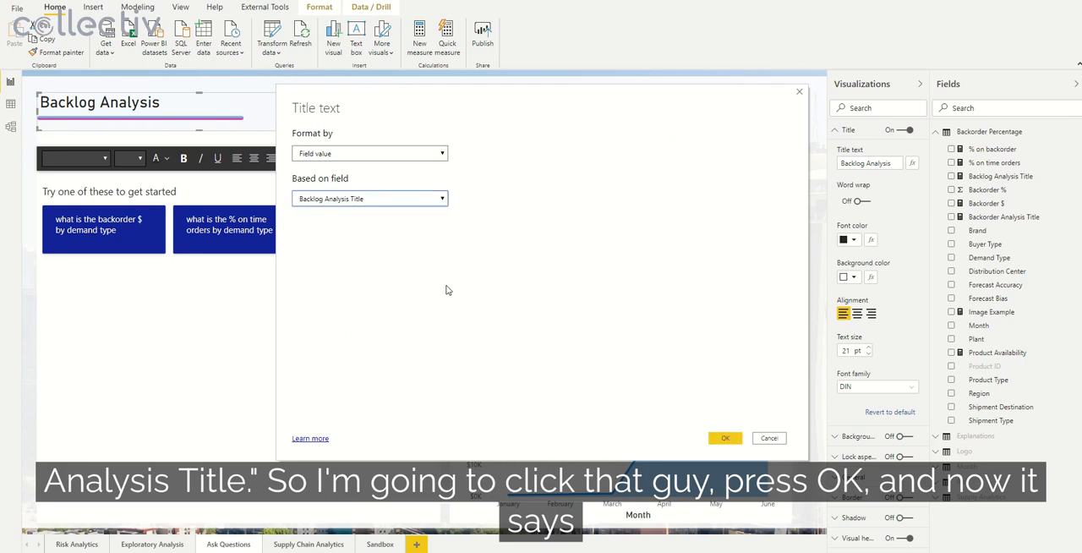
{"action": "left_click", "coordinate": [721, 437]}
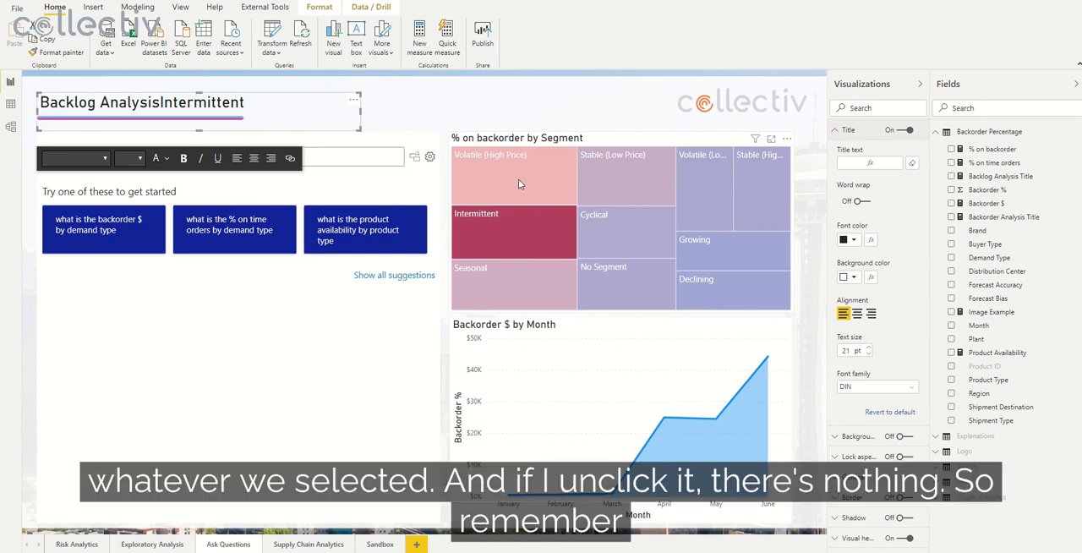
Step: Test the dynamic heading by clearing the Intermittent segment in the tree map, reselecting it, and selecting Cyclical
{"action": "left_click", "coordinate": [517, 232]}
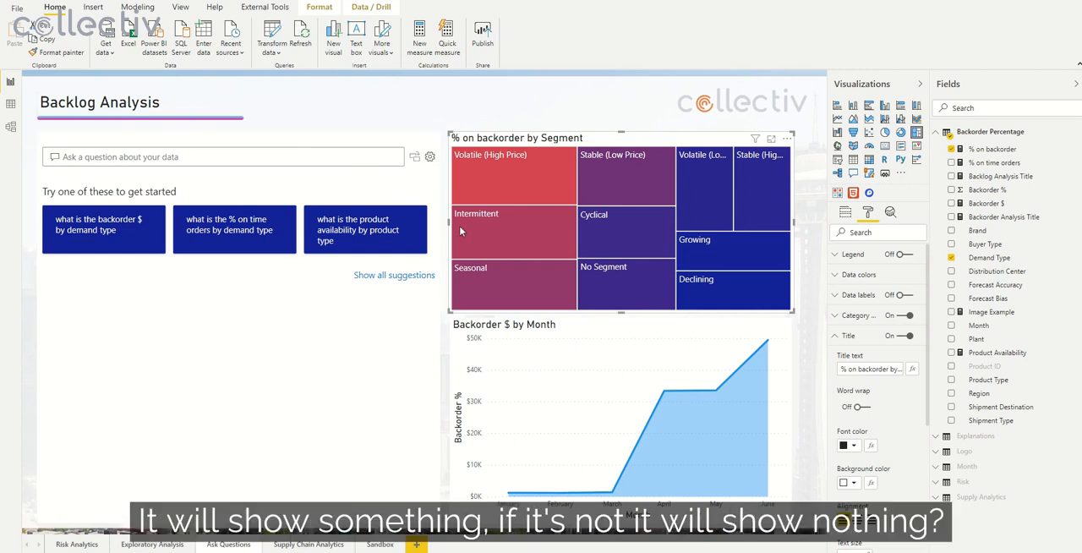
{"action": "left_click", "coordinate": [486, 235]}
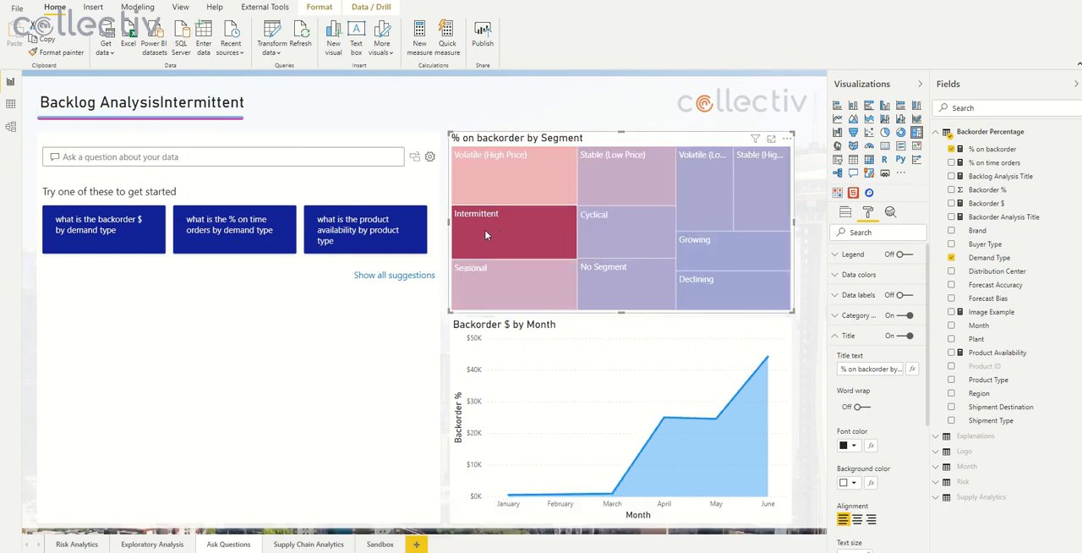
{"action": "left_click", "coordinate": [617, 236]}
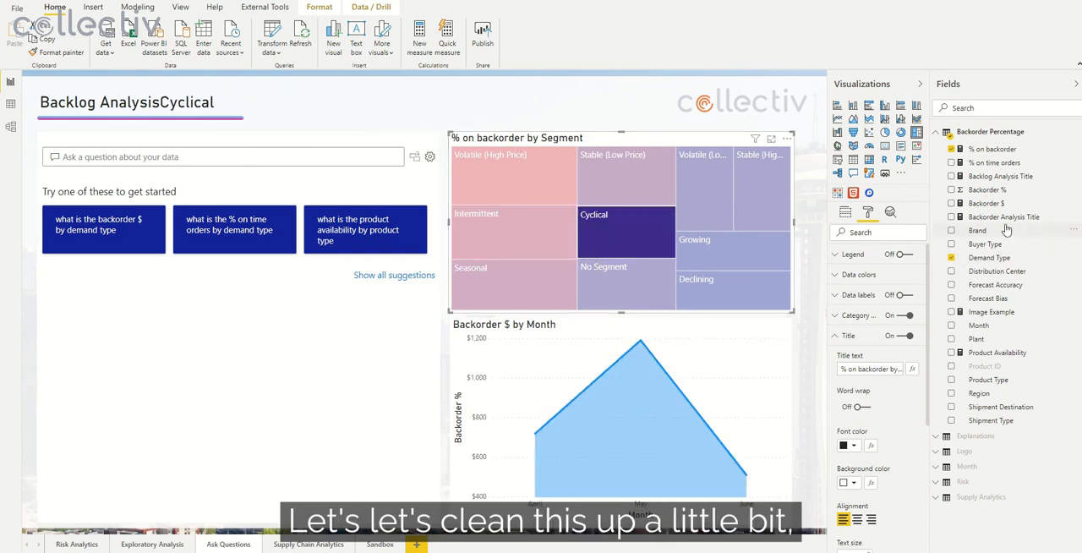
Step: Edit the Backlog Analysis Title measure to insert ": " & before the max function, and commit it
{"action": "left_click", "coordinate": [1003, 179]}
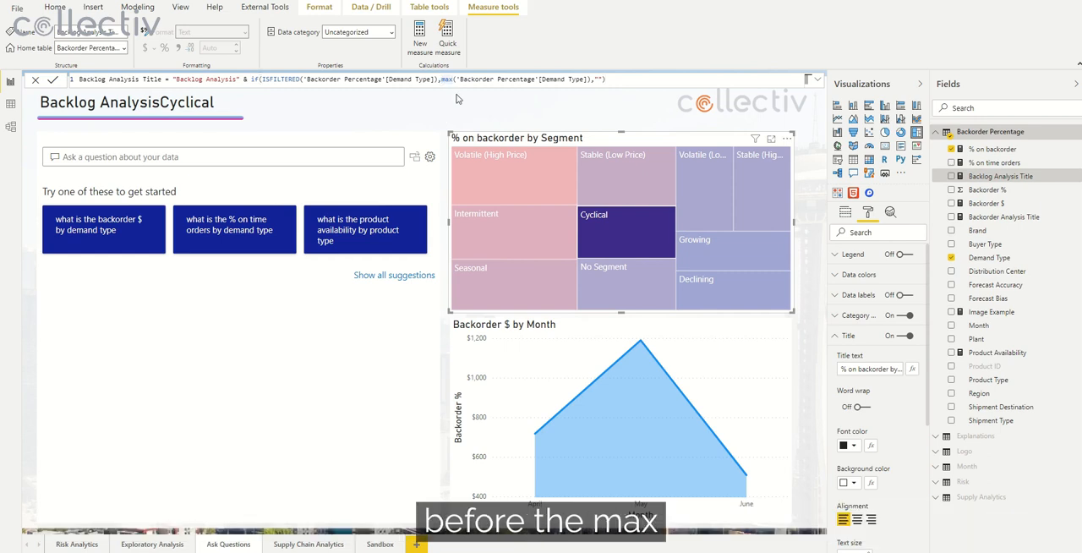
{"action": "type", "text": "\": \" &"}
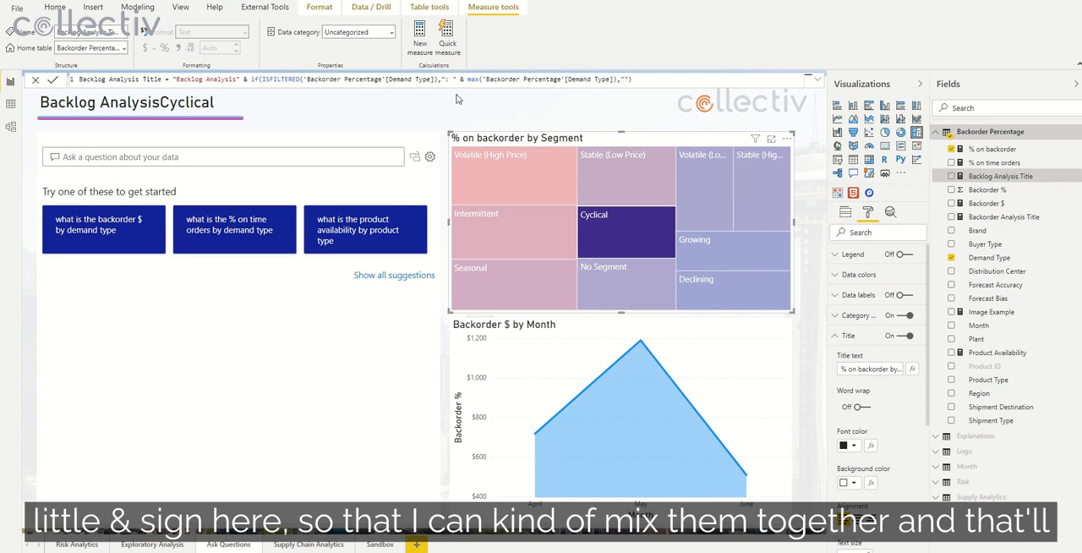
{"action": "key", "text": "Return"}
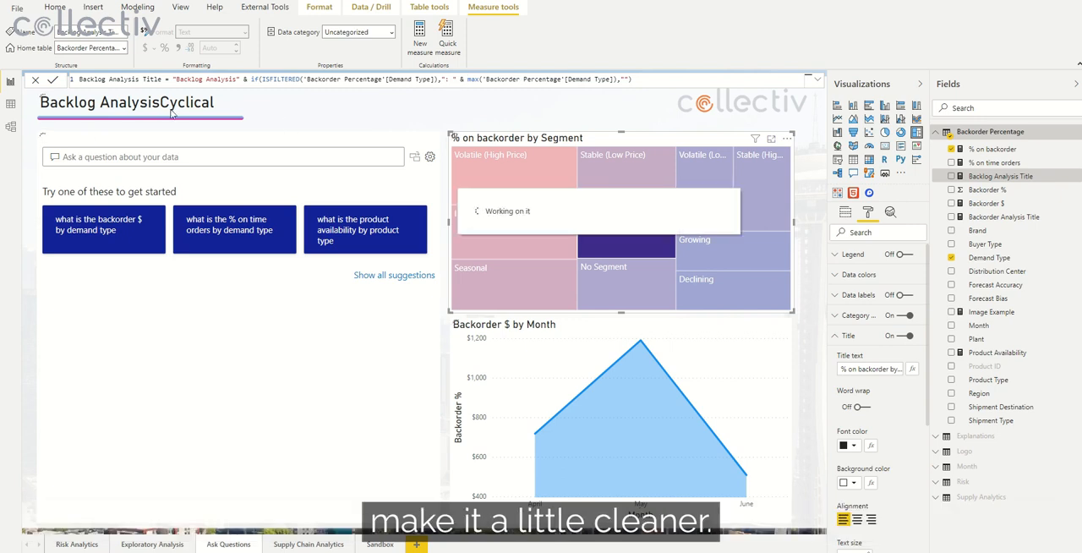
Step: Check the revised heading by clearing, reselecting and again clearing the Cyclical segment in the tree map
{"action": "left_click", "coordinate": [646, 239]}
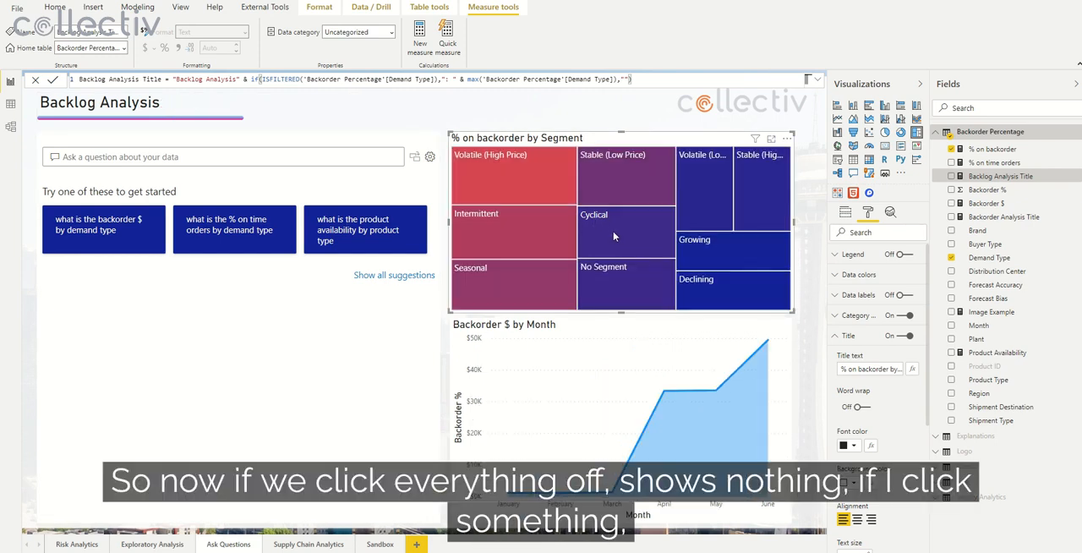
{"action": "left_click", "coordinate": [657, 226]}
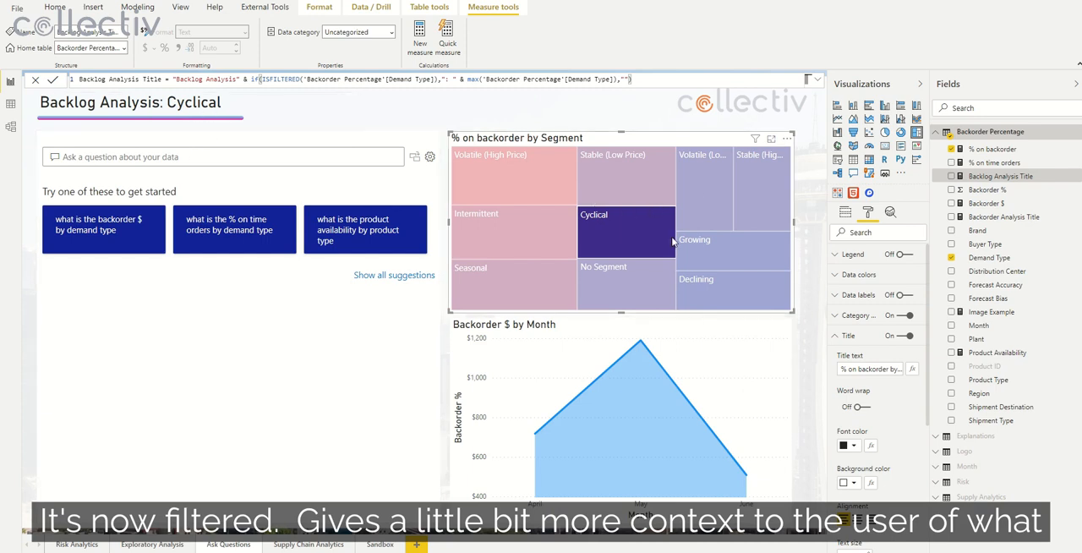
{"action": "left_click", "coordinate": [624, 230]}
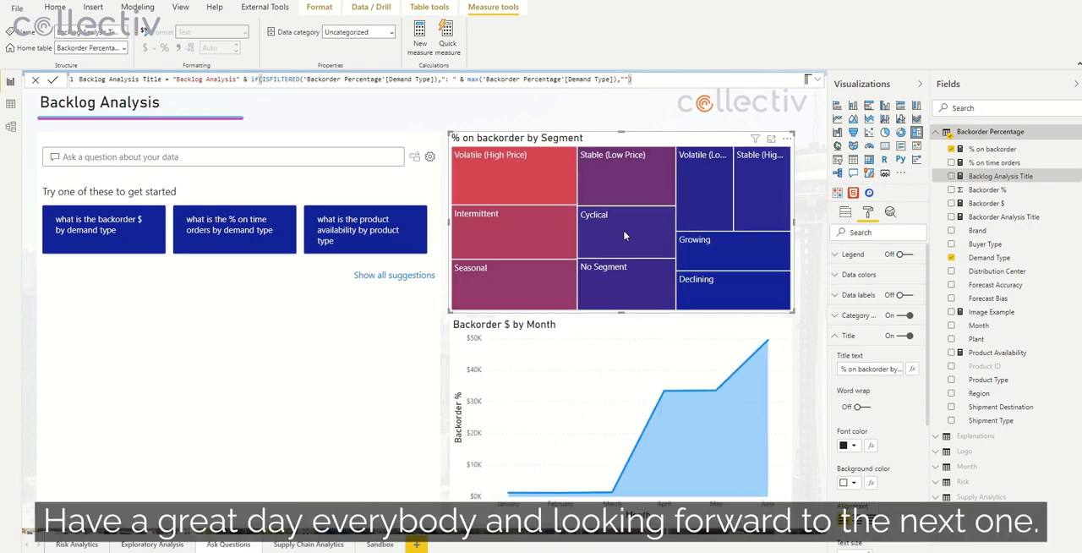